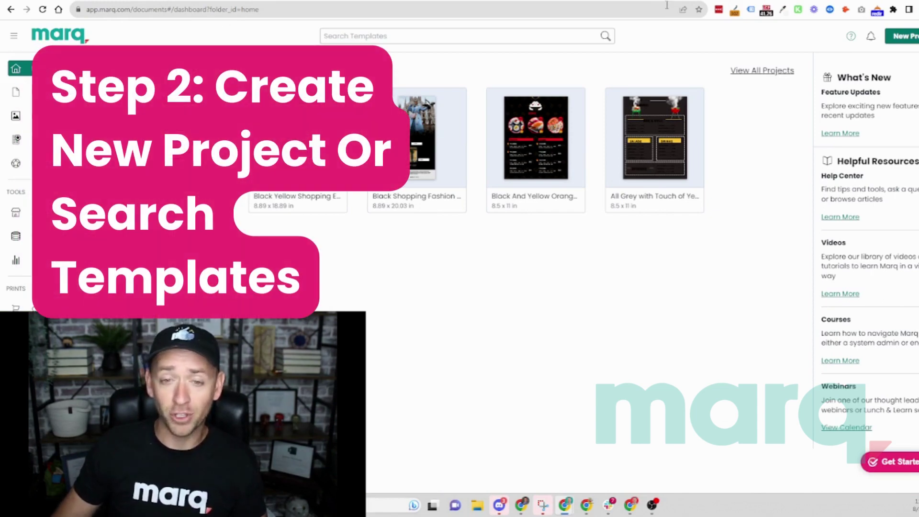
Step: Start a new project and search the template library for 'newsletter'
{"action": "left_click", "coordinate": [894, 38]}
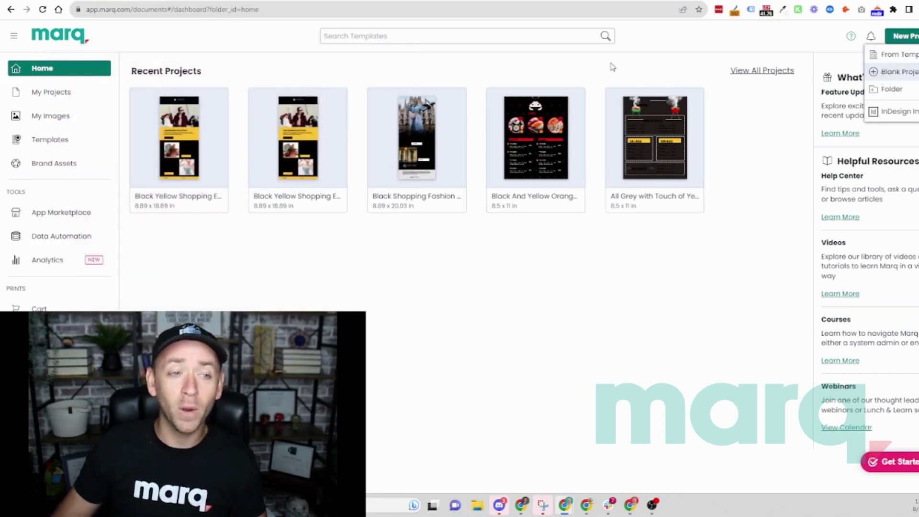
{"action": "left_click", "coordinate": [440, 37]}
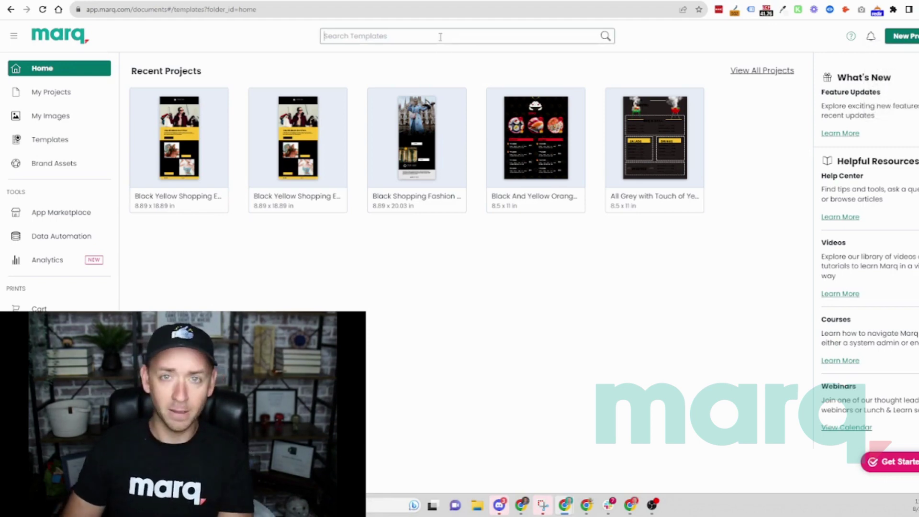
{"action": "type", "text": "news"}
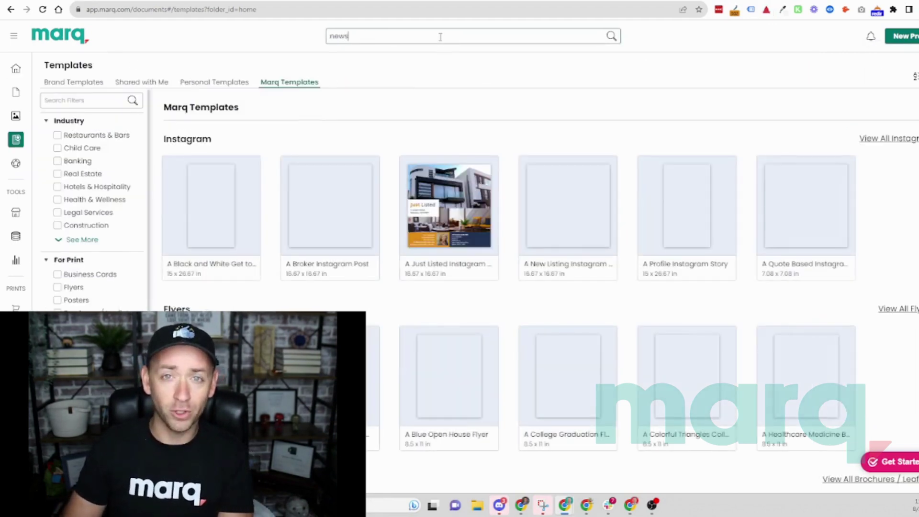
{"action": "type", "text": "letter"}
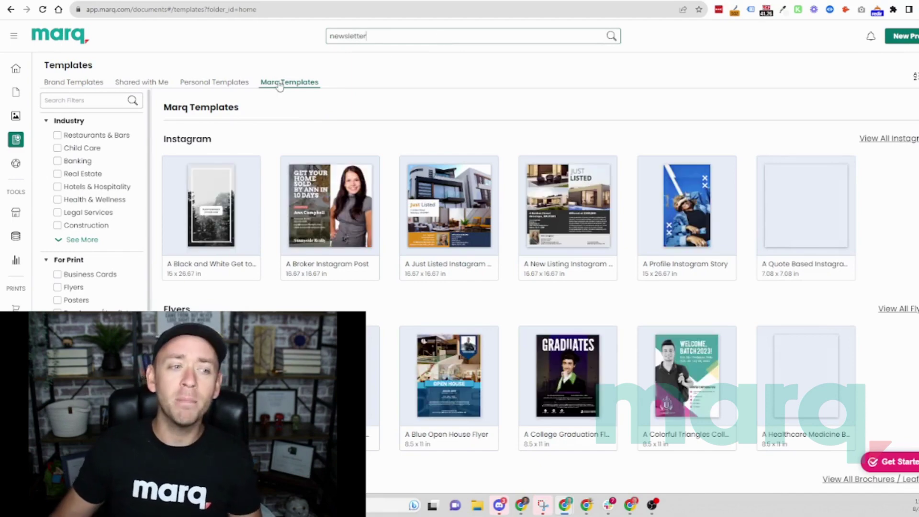
{"action": "key", "text": "Return"}
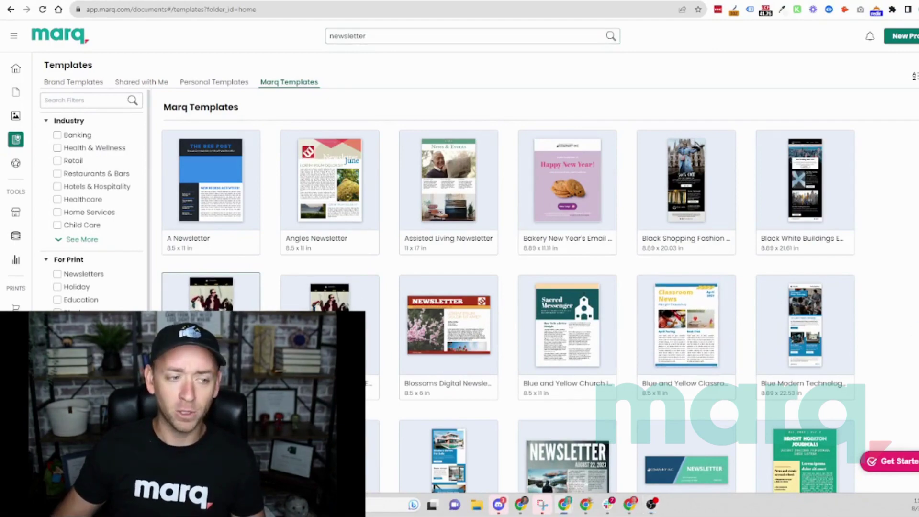
Step: Create a document from the Black Yellow Shopping Email Newsletter template
{"action": "left_click", "coordinate": [210, 295]}
{"action": "left_click", "coordinate": [564, 238]}
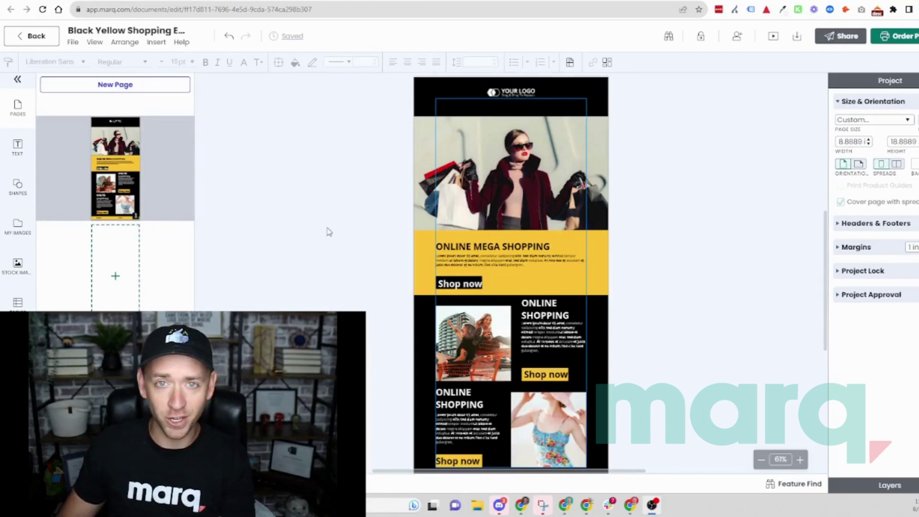
Step: Search stock images for 'university' and replace the top photo with a campus building
{"action": "left_click", "coordinate": [18, 265]}
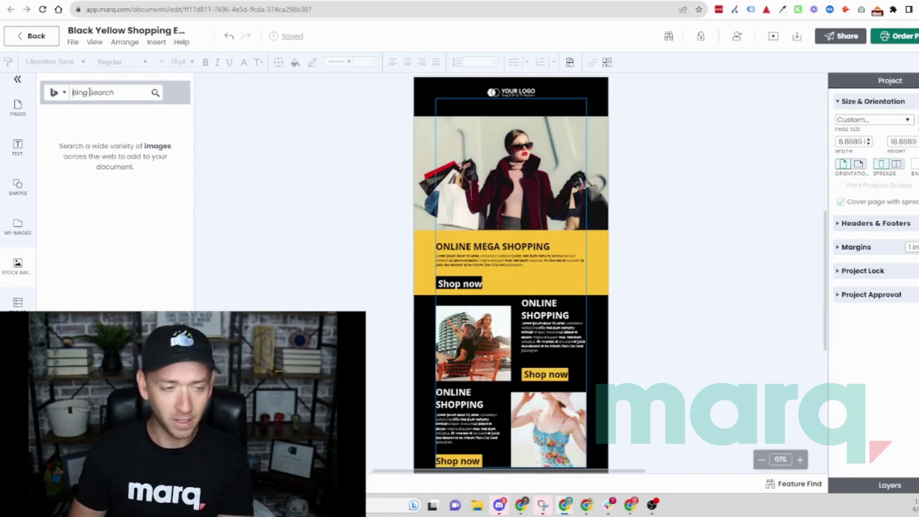
{"action": "type", "text": "university"}
{"action": "key", "text": "Return"}
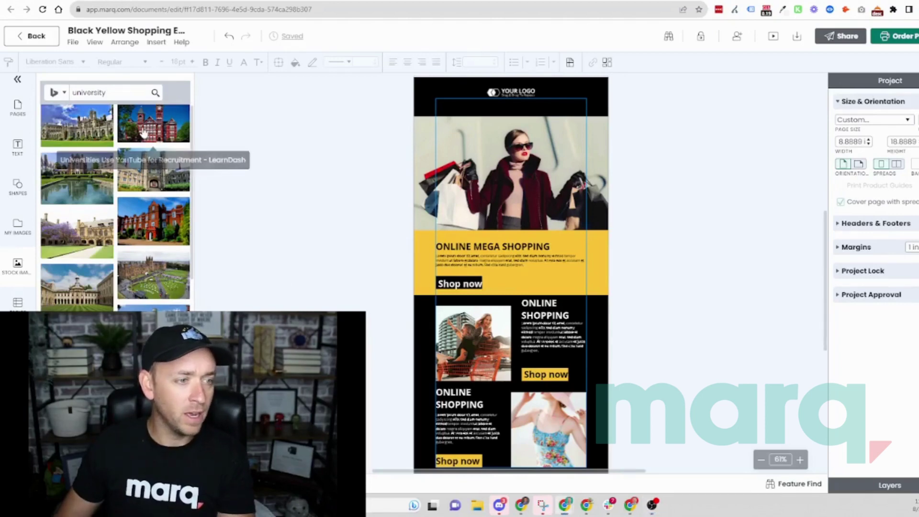
{"action": "left_click_drag", "start_coordinate": [143, 133], "coordinate": [424, 159]}
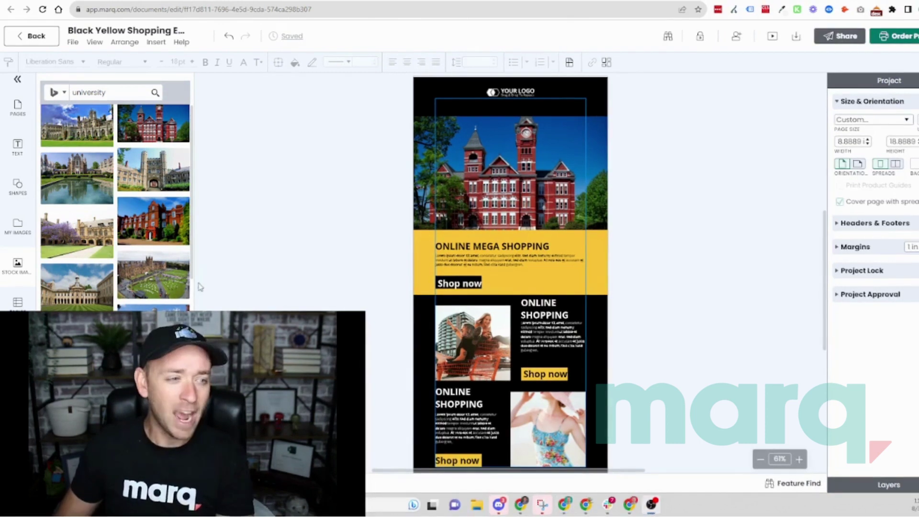
Step: Search stock images for 'graduation' and replace the second photo with a graduate portrait
{"action": "double_click", "coordinate": [125, 92]}
{"action": "type", "text": "graduation"}
{"action": "key", "text": "Return"}
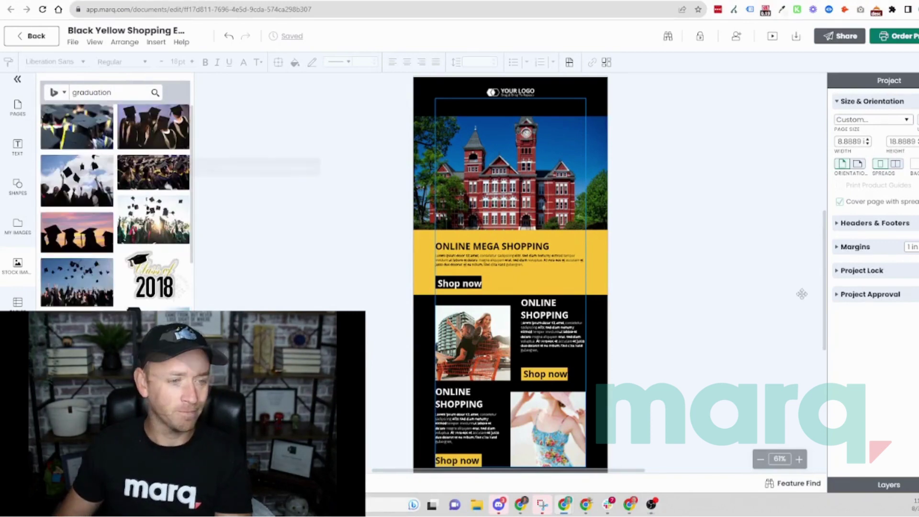
{"action": "scroll", "coordinate": [115, 208], "scroll_direction": "down", "scroll_amount": 2}
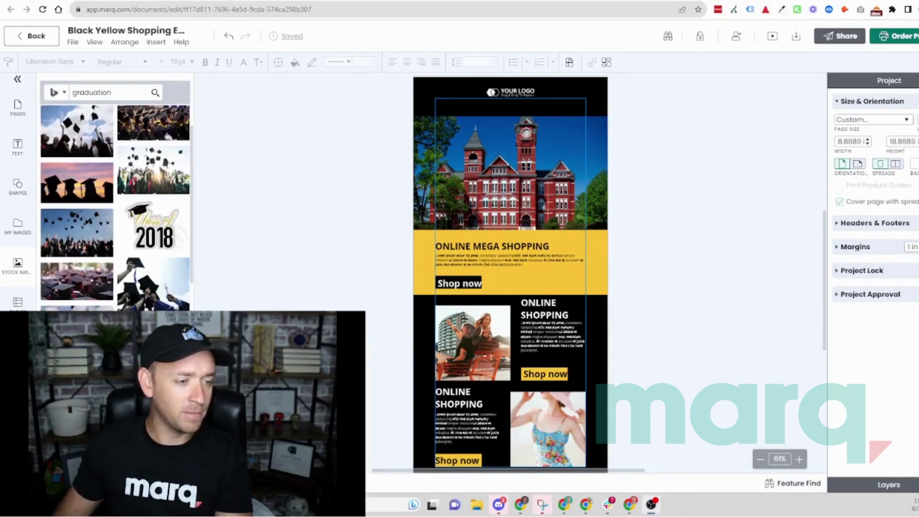
{"action": "left_click_drag", "start_coordinate": [233, 362], "coordinate": [463, 352]}
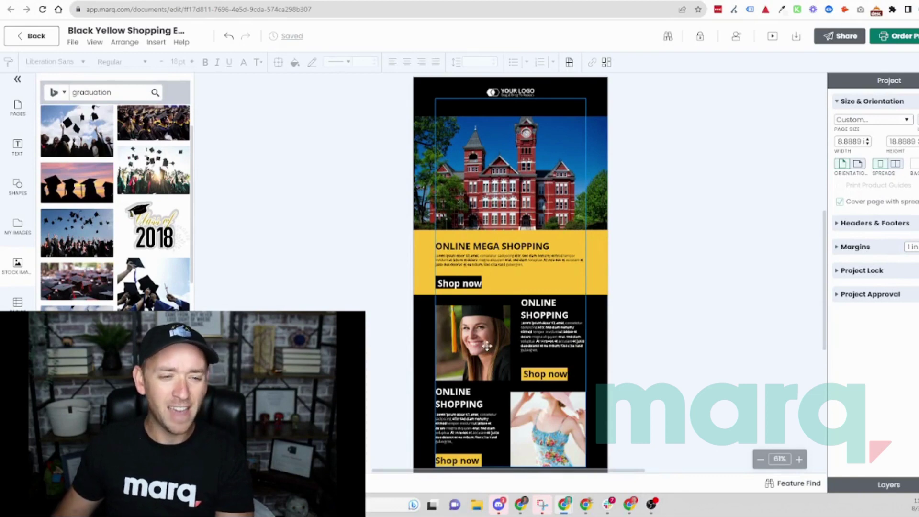
Step: Change the yellow text block and the first Shop now button to green
{"action": "left_click", "coordinate": [424, 257]}
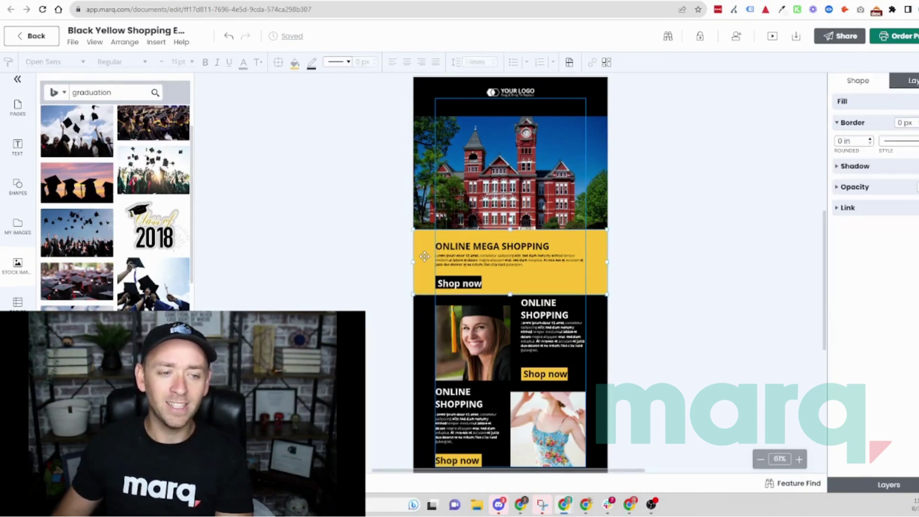
{"action": "left_click", "coordinate": [295, 61]}
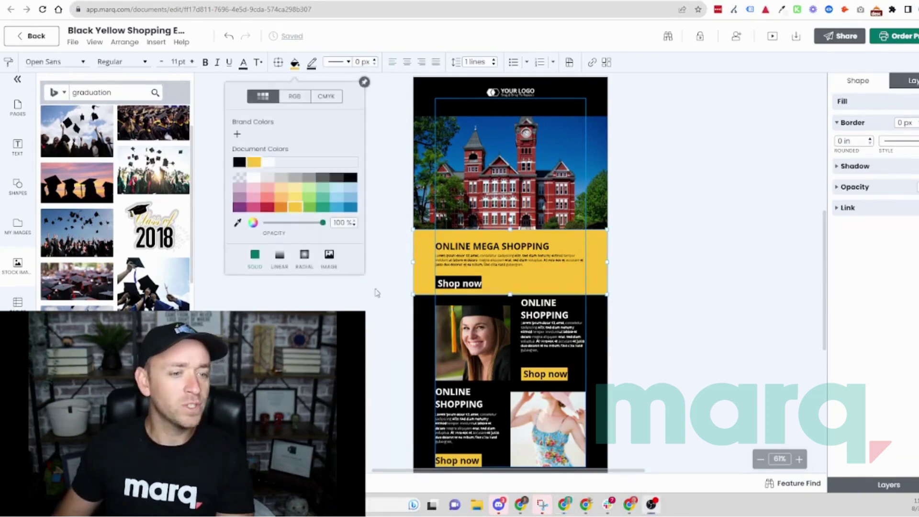
{"action": "left_click", "coordinate": [309, 208]}
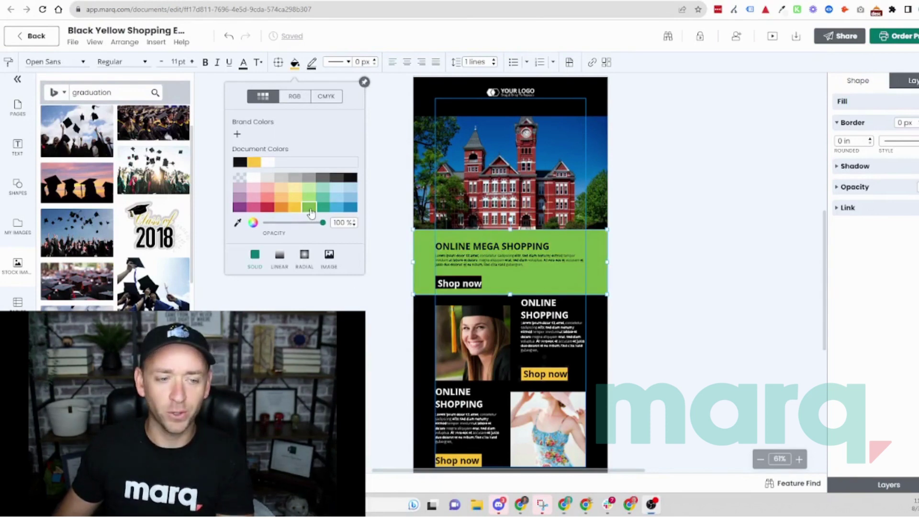
{"action": "left_click", "coordinate": [898, 266]}
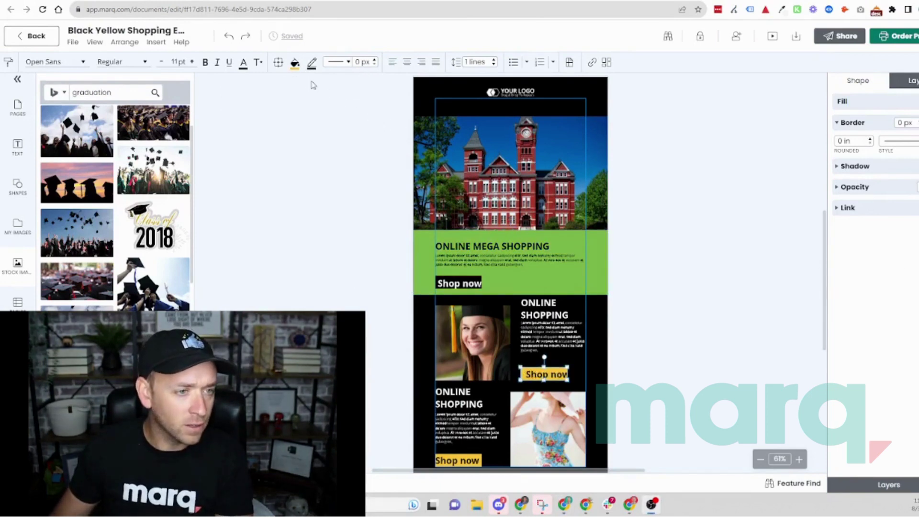
{"action": "left_click", "coordinate": [294, 65]}
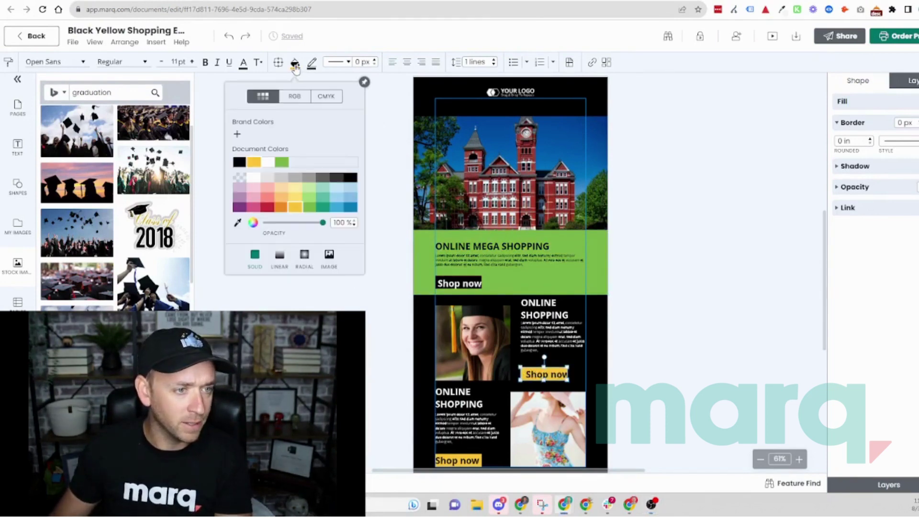
{"action": "left_click", "coordinate": [281, 163]}
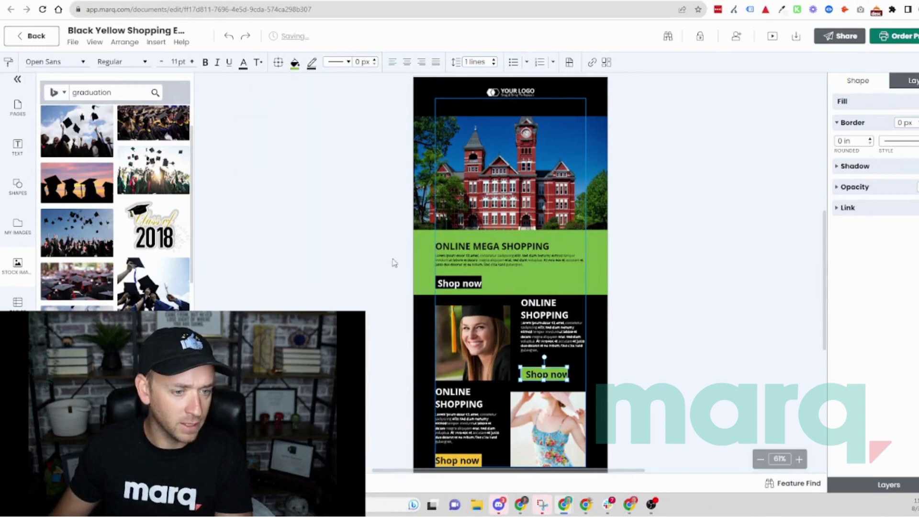
{"action": "scroll", "coordinate": [431, 381], "scroll_direction": "down", "scroll_amount": 3}
Step: Give the bottom Shop now button a green fill
{"action": "left_click", "coordinate": [459, 363]}
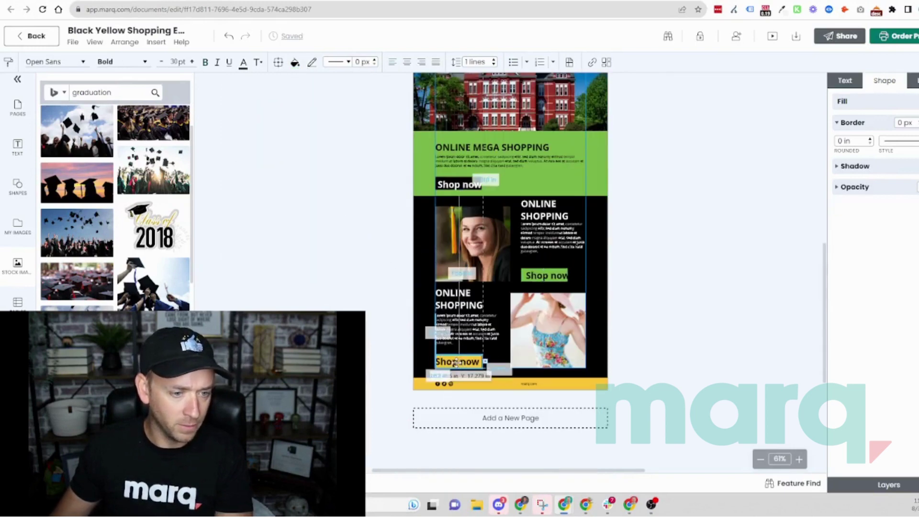
{"action": "left_click", "coordinate": [484, 356]}
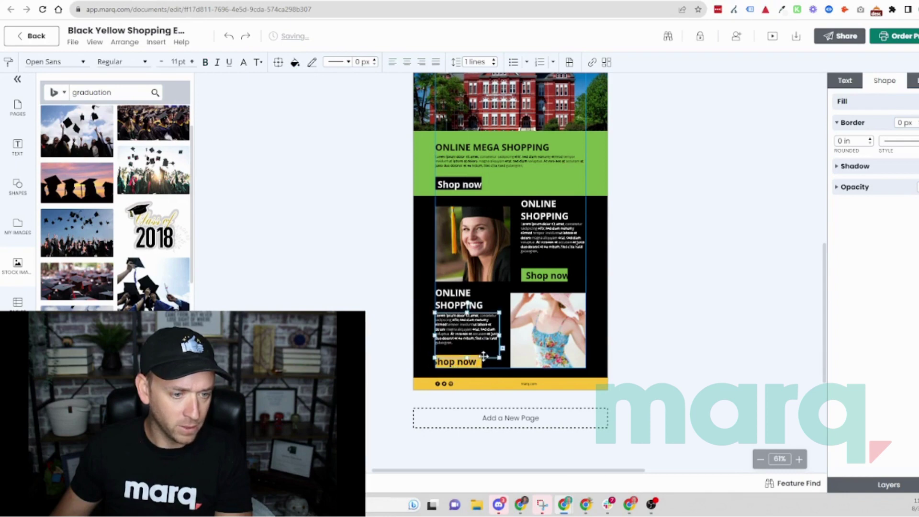
{"action": "left_click", "coordinate": [481, 361]}
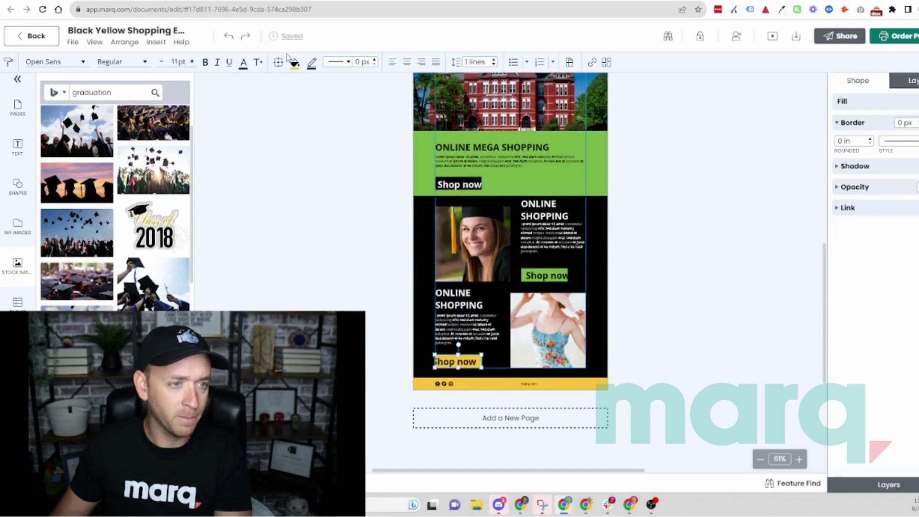
{"action": "left_click", "coordinate": [294, 63]}
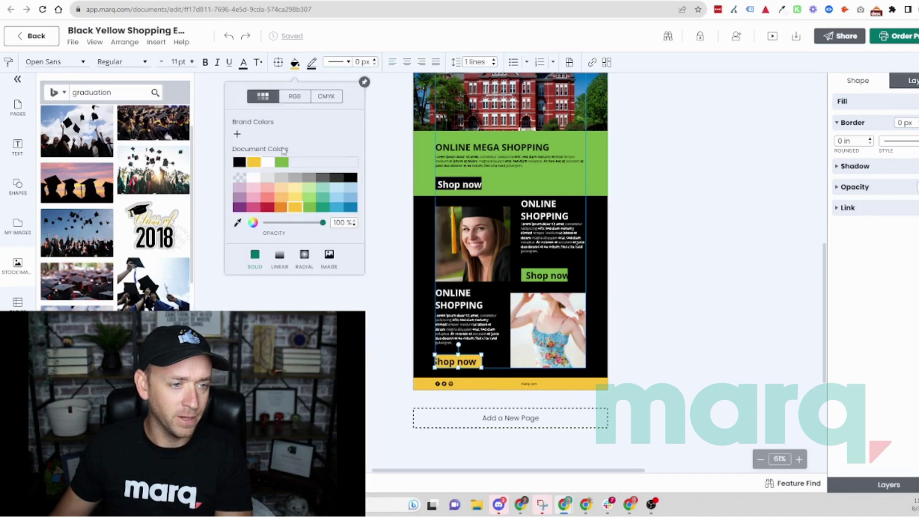
{"action": "left_click", "coordinate": [281, 162]}
{"action": "scroll", "coordinate": [620, 231], "scroll_direction": "up", "scroll_amount": 1}
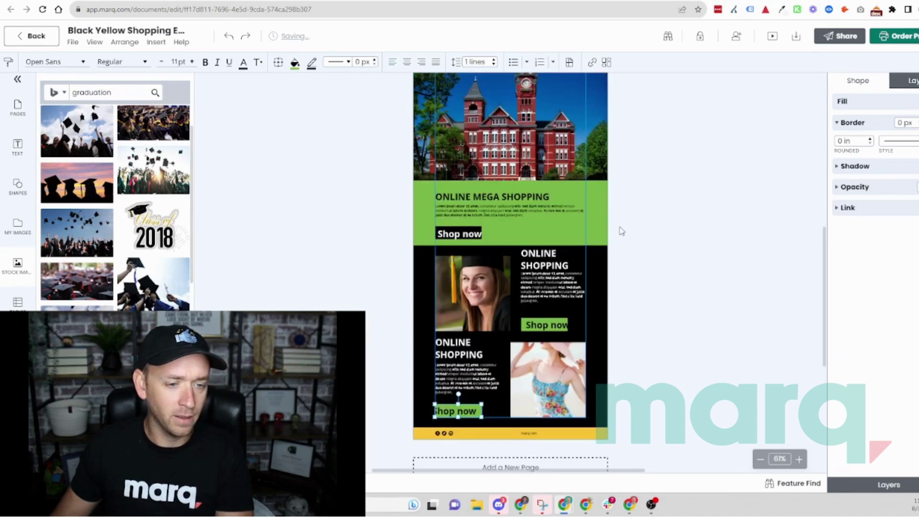
Step: Select the ONLINE MEGA SHOPPING heading to retype it as 'University Newsletter'
{"action": "left_click", "coordinate": [504, 196]}
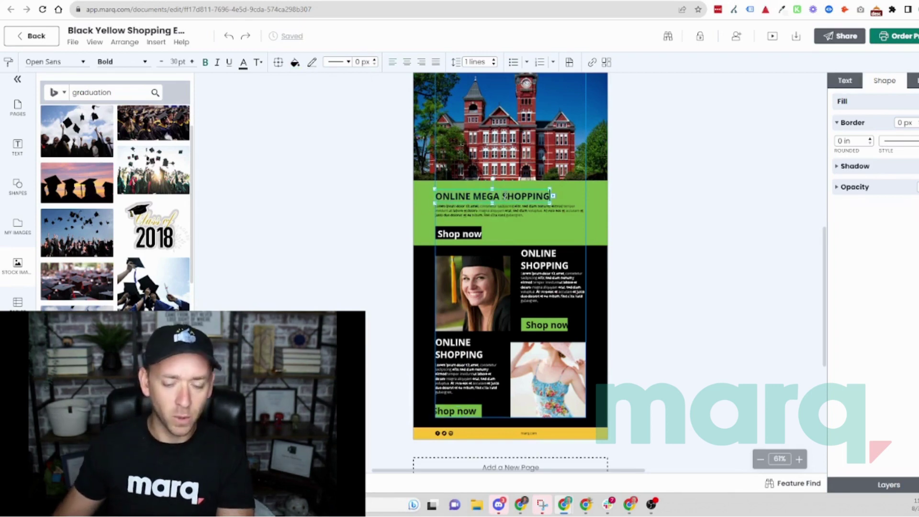
{"action": "type", "text": "Universit"}
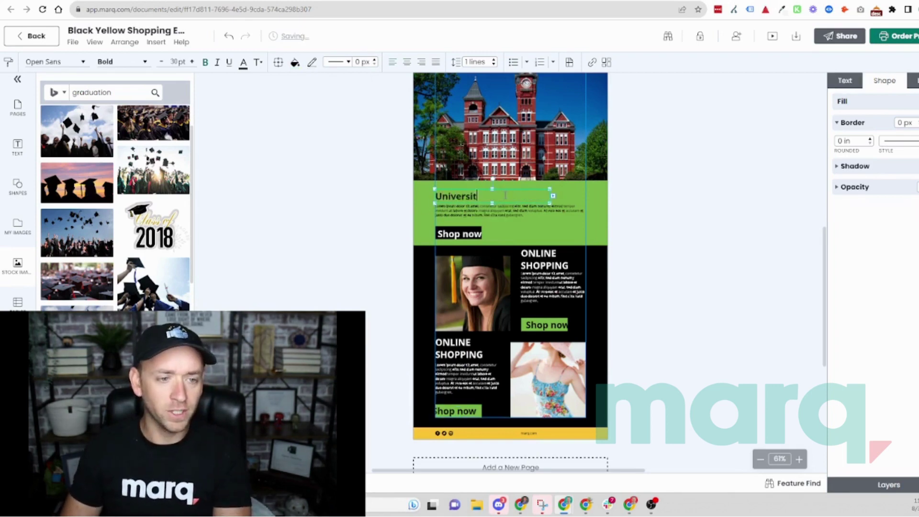
{"action": "type", "text": "y Newslett"}
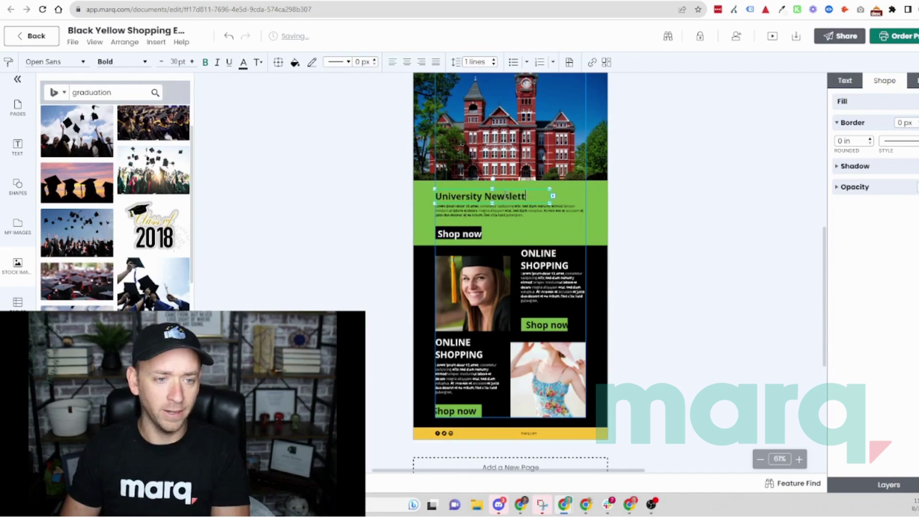
{"action": "type", "text": "er"}
{"action": "scroll", "coordinate": [420, 82], "scroll_direction": "up", "scroll_amount": 2}
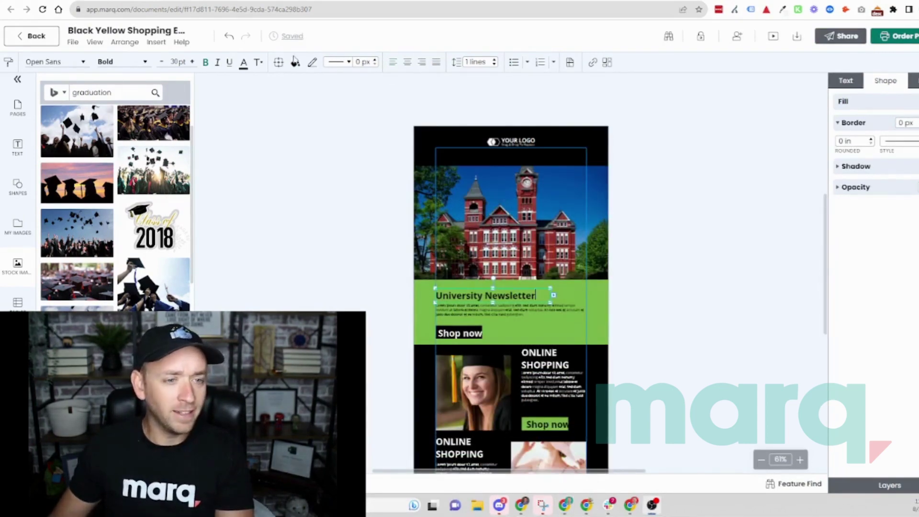
Step: Search stock images for 'university logo png' and add the University of Saskatchewan logo
{"action": "double_click", "coordinate": [125, 92]}
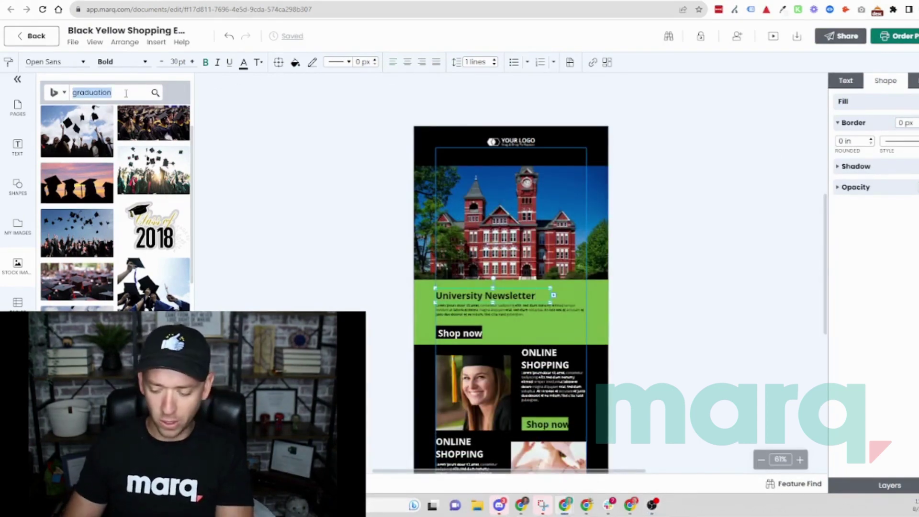
{"action": "type", "text": "univer"}
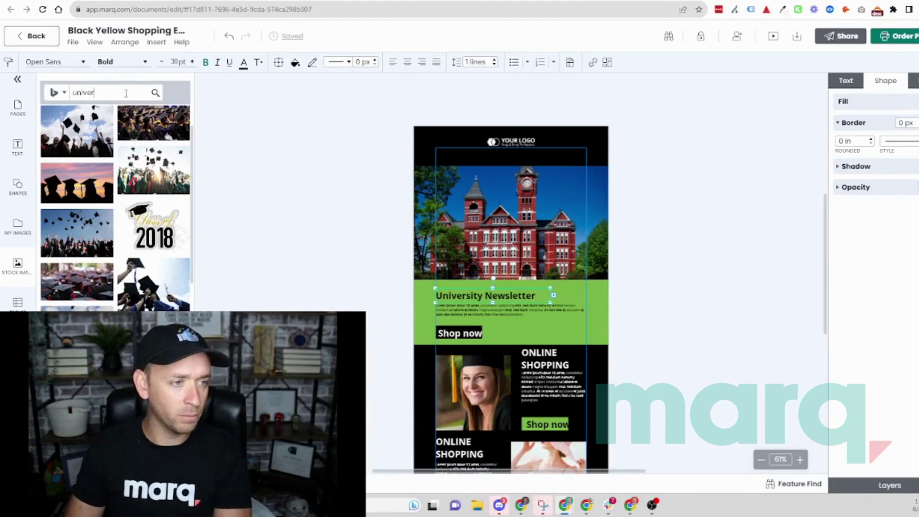
{"action": "type", "text": "sity l"}
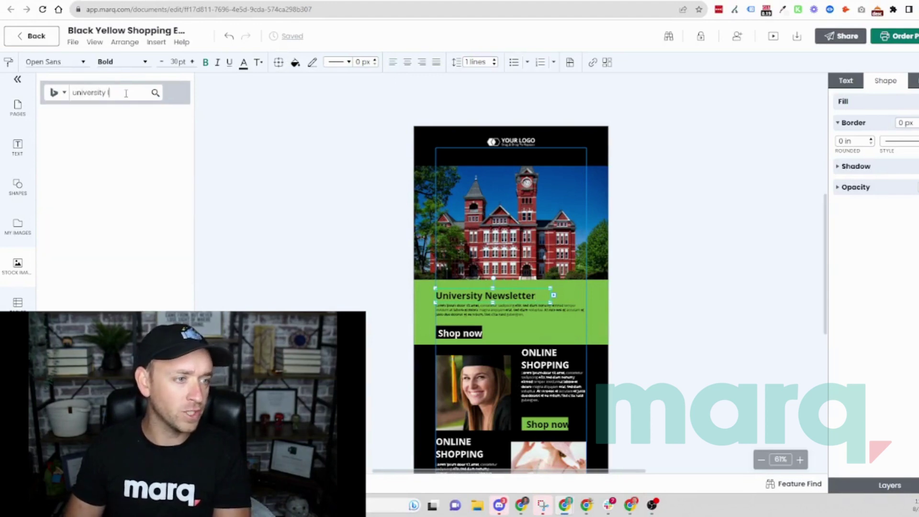
{"action": "type", "text": "  png"}
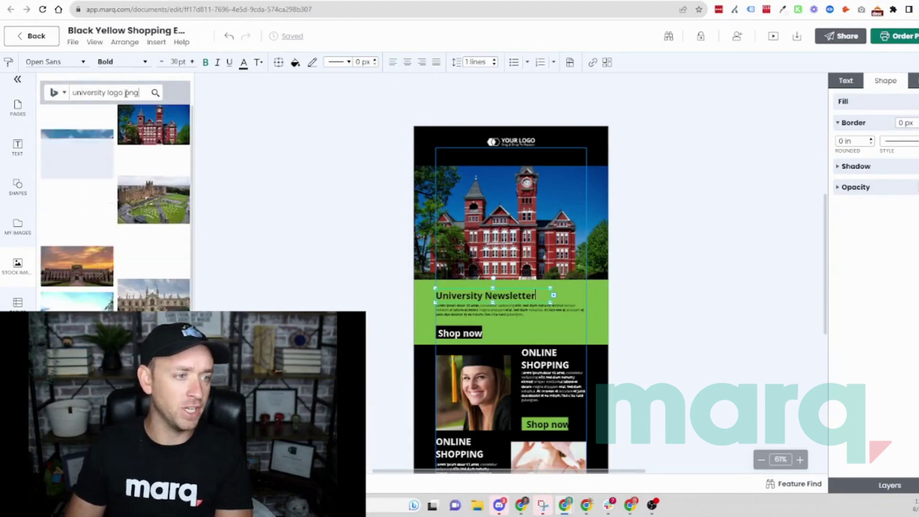
{"action": "key", "text": "Return"}
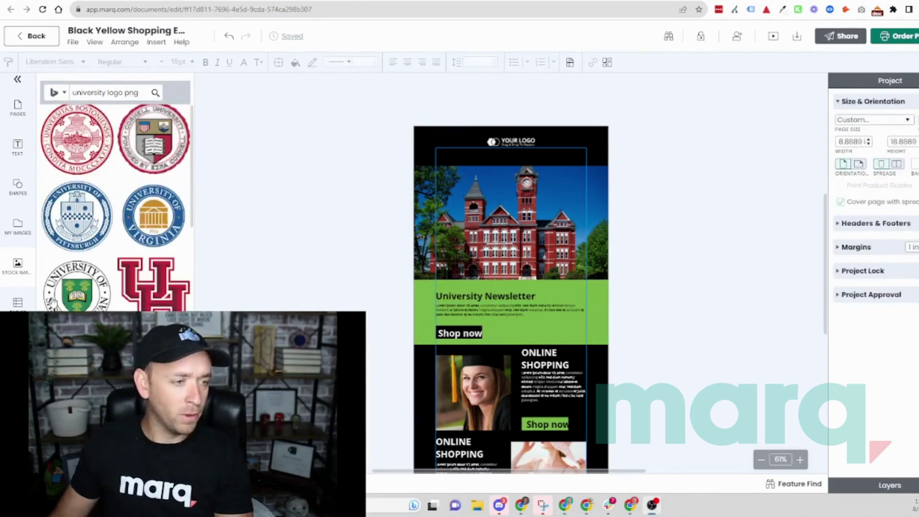
{"action": "left_click", "coordinate": [78, 295]}
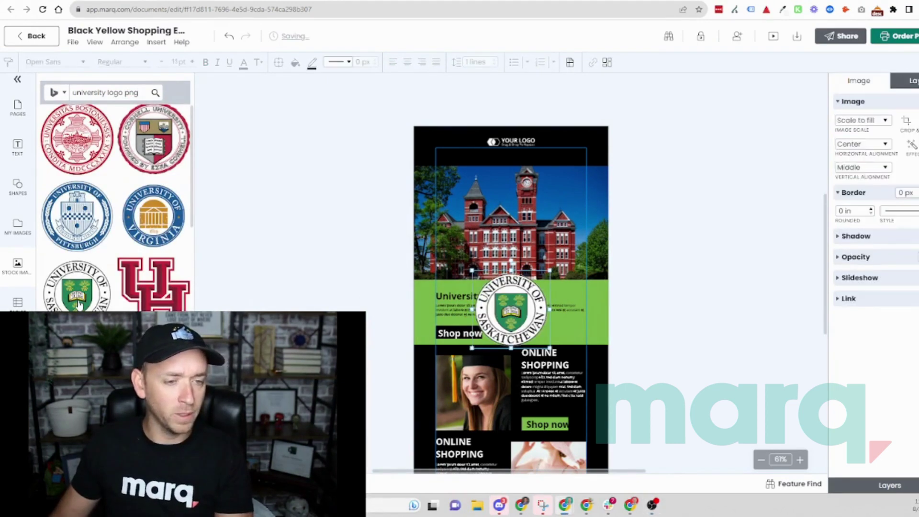
Step: Delete the YOUR LOGO placeholder, then move the logo to the top bar and shrink it
{"action": "left_click", "coordinate": [505, 140]}
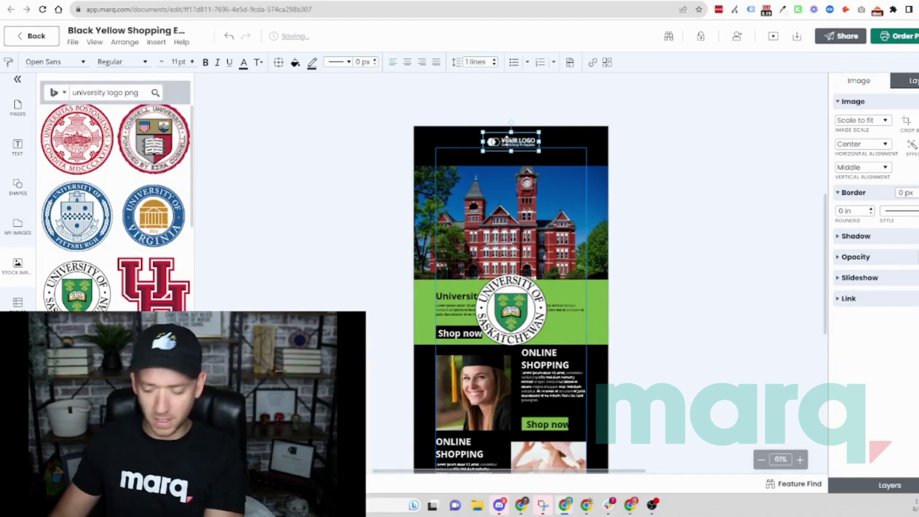
{"action": "key", "text": "Delete"}
{"action": "left_click_drag", "start_coordinate": [523, 309], "coordinate": [523, 157]}
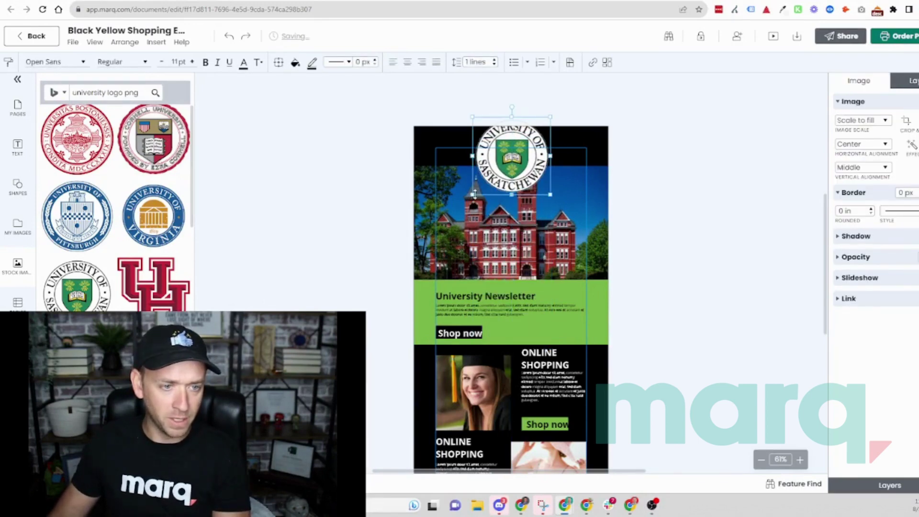
{"action": "mouse_move", "coordinate": [474, 193]}
{"action": "left_mouse_down"}
{"action": "mouse_move", "coordinate": [506, 163]}
{"action": "mouse_move", "coordinate": [509, 144]}
{"action": "left_mouse_up"}
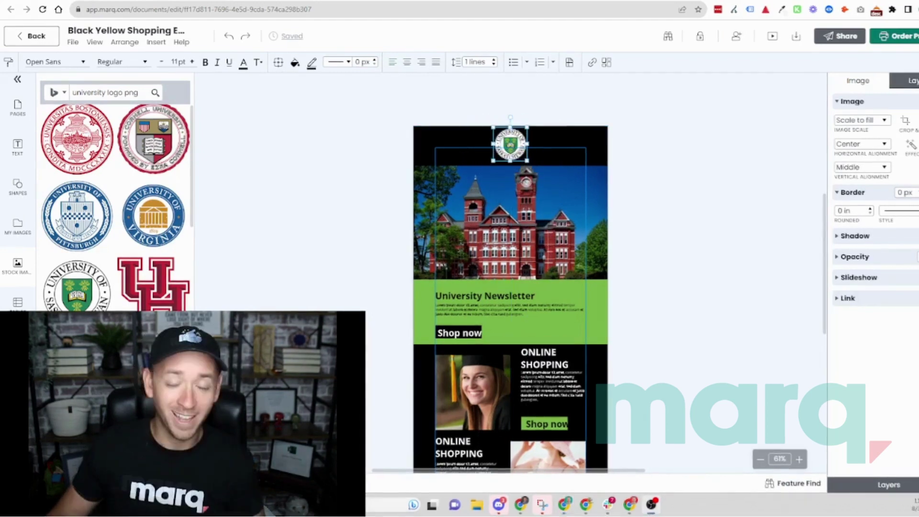